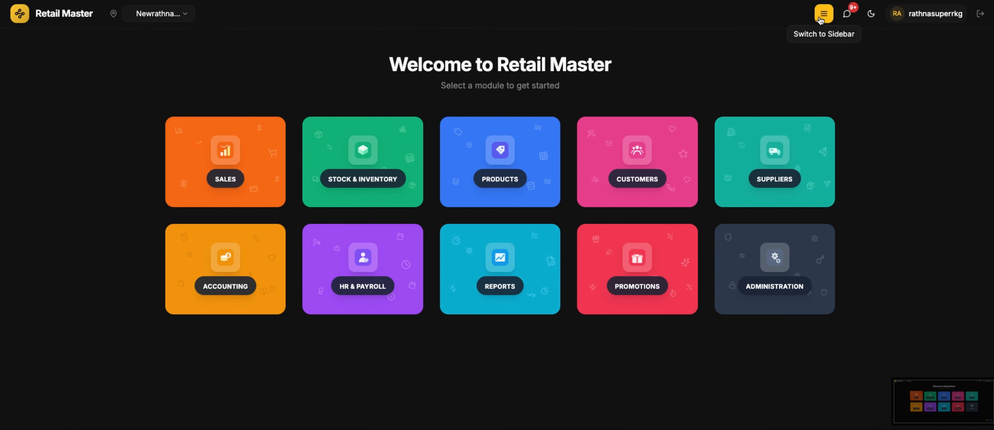
# - Look through the messages panel, then close it
pyautogui.click(847, 14)
pyautogui.scroll(-3, 860, 305)
pyautogui.scroll(-3, 859, 305)
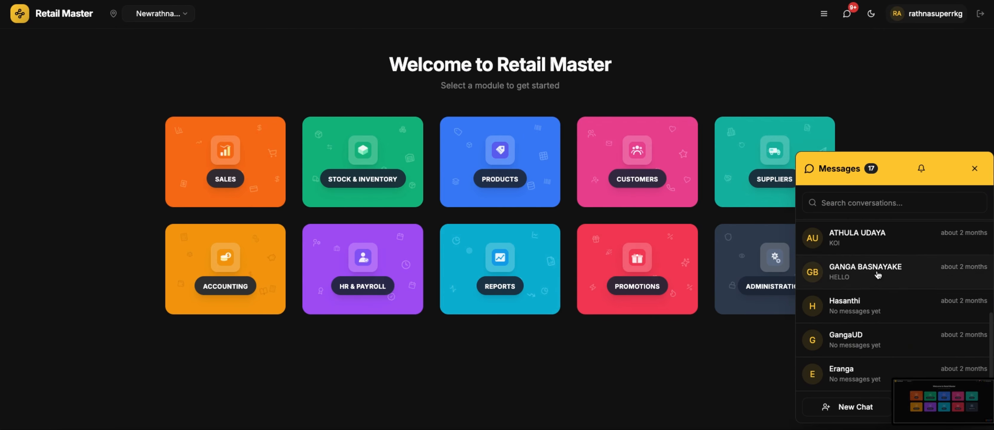
pyautogui.scroll(5, 877, 274)
pyautogui.click(974, 169)
# - Try the light theme, then go back to the dark theme
pyautogui.click(867, 17)
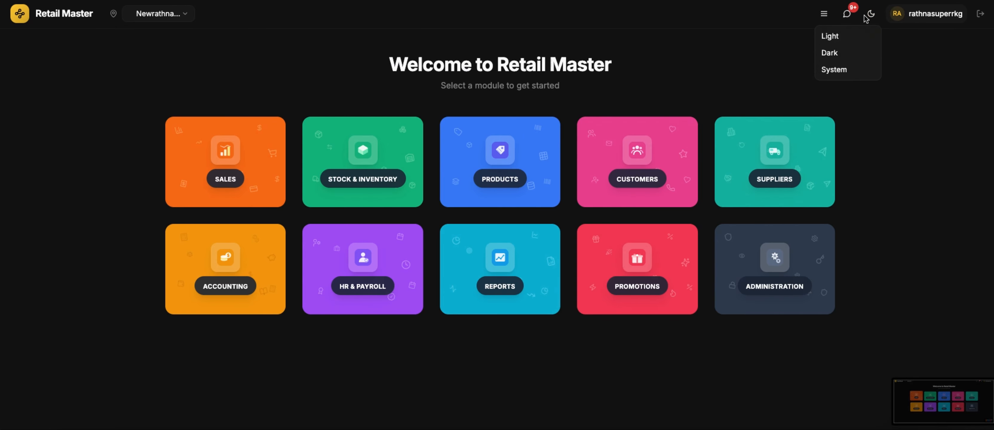
pyautogui.click(845, 37)
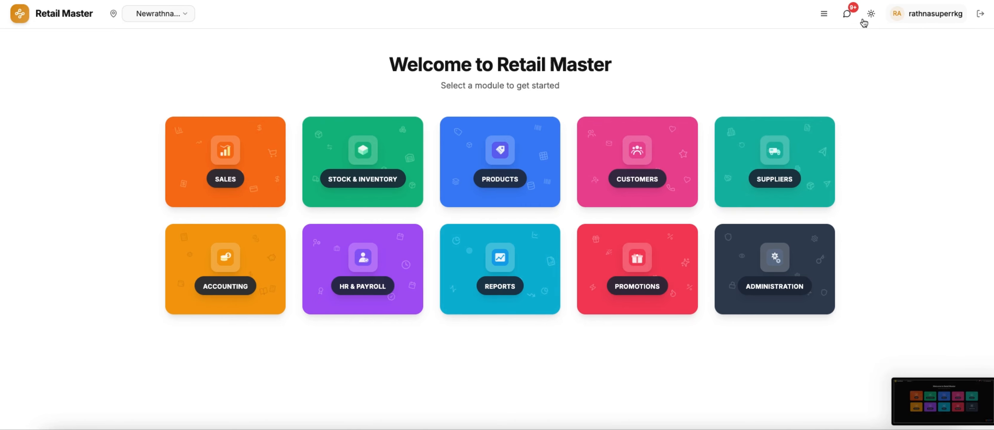
pyautogui.click(866, 20)
pyautogui.click(859, 53)
pyautogui.click(876, 17)
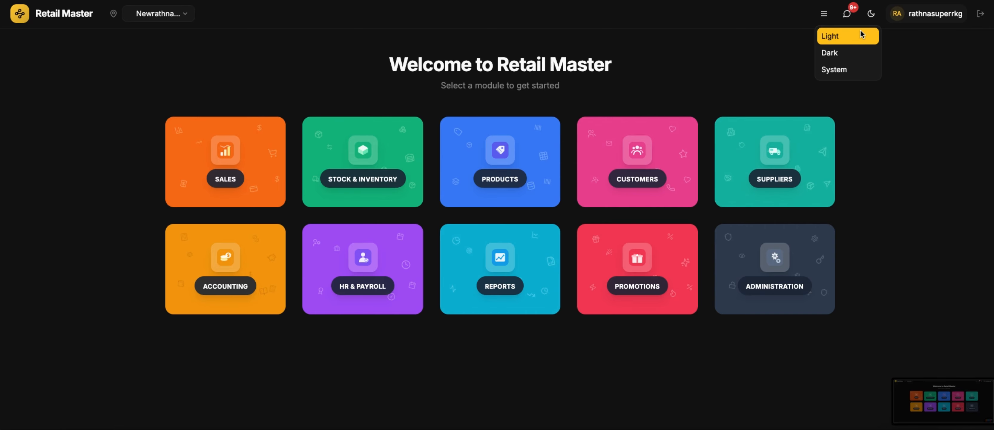
pyautogui.click(599, 32)
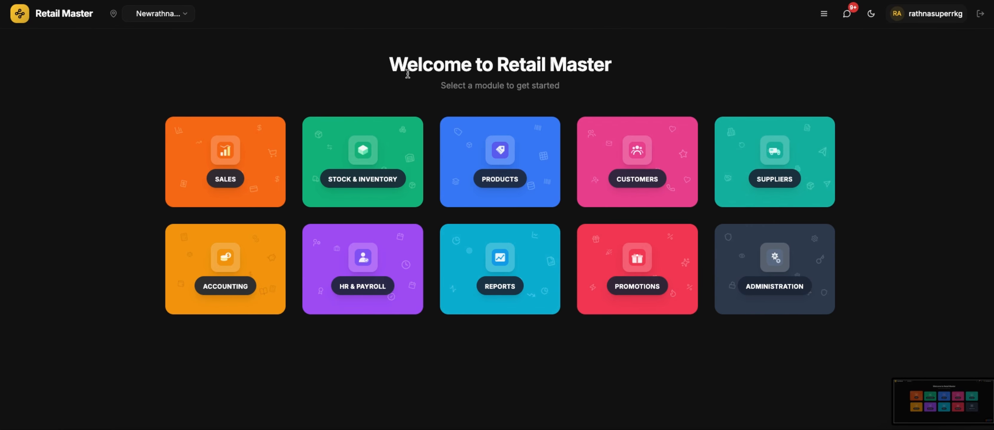
pyautogui.click(231, 160)
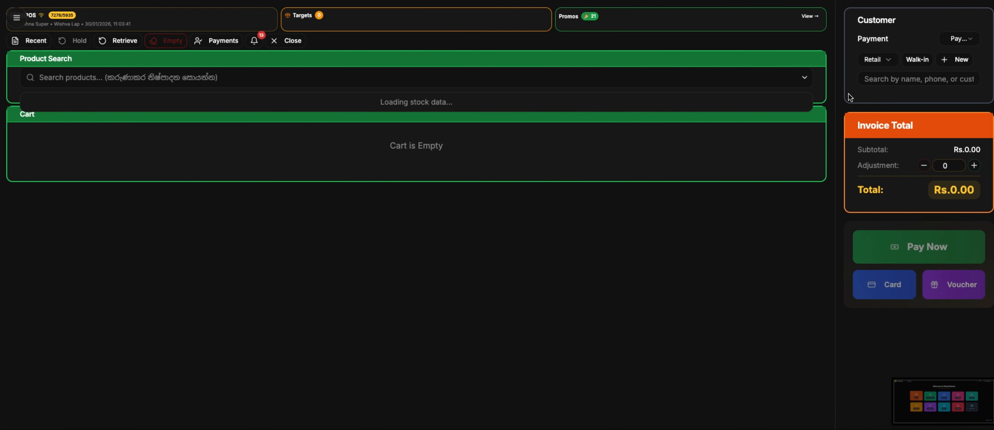
pyautogui.write('nls')
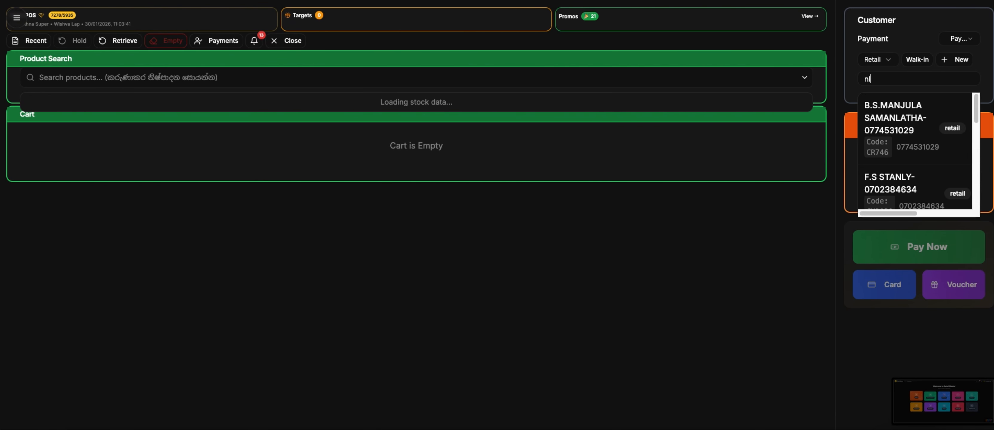
pyautogui.click(898, 115)
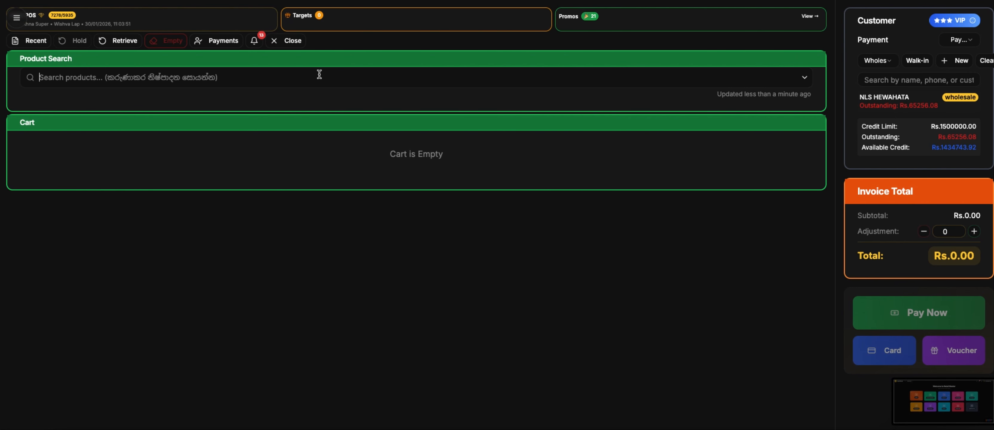
pyautogui.write('raththi f')
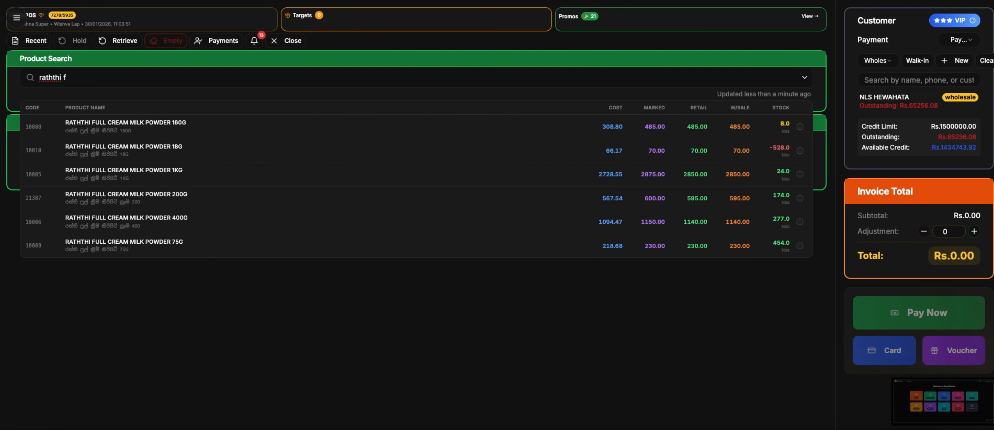
# - Add RATHTHI 1KG milk powder and two OIL COCONUT 1KG to the cart
pyautogui.press('Down')
pyautogui.press('Down')
pyautogui.press('Down')
pyautogui.press('Return')
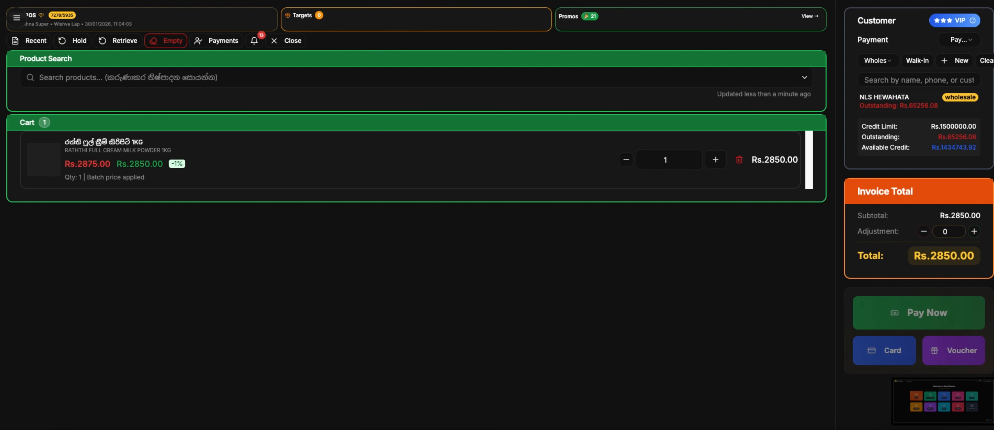
pyautogui.write('oil coc')
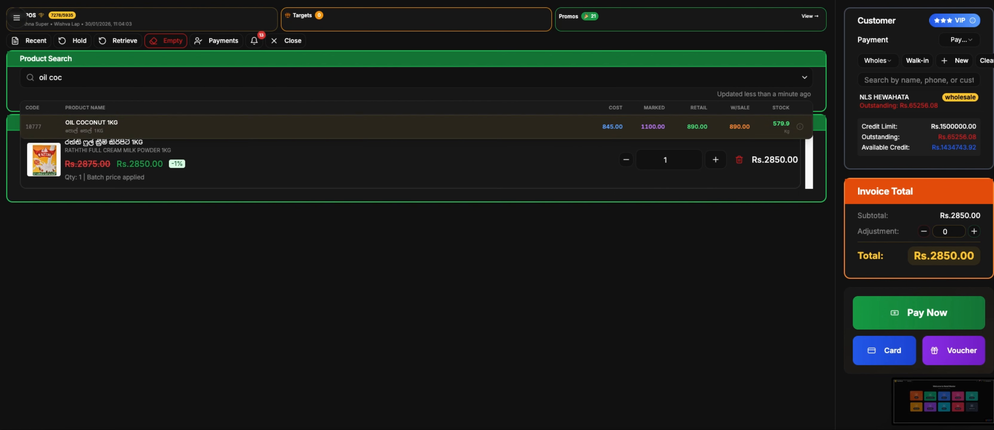
pyautogui.press('Return')
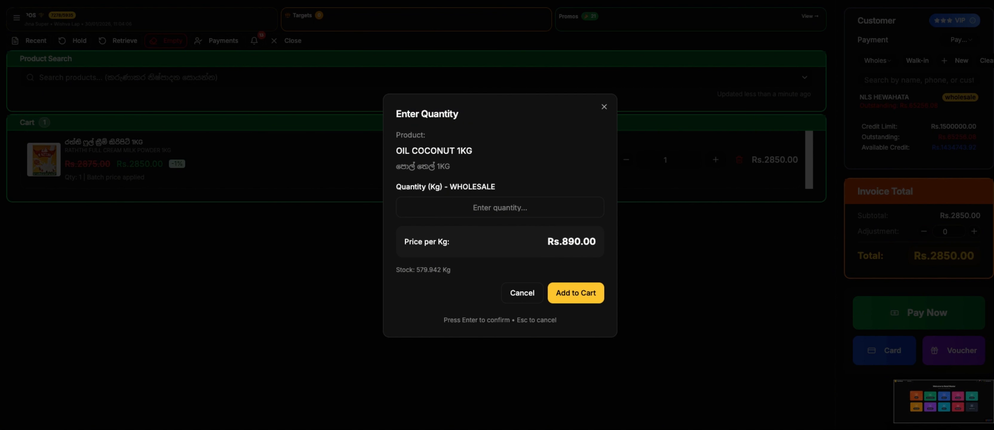
pyautogui.write('2')
pyautogui.press('Return')
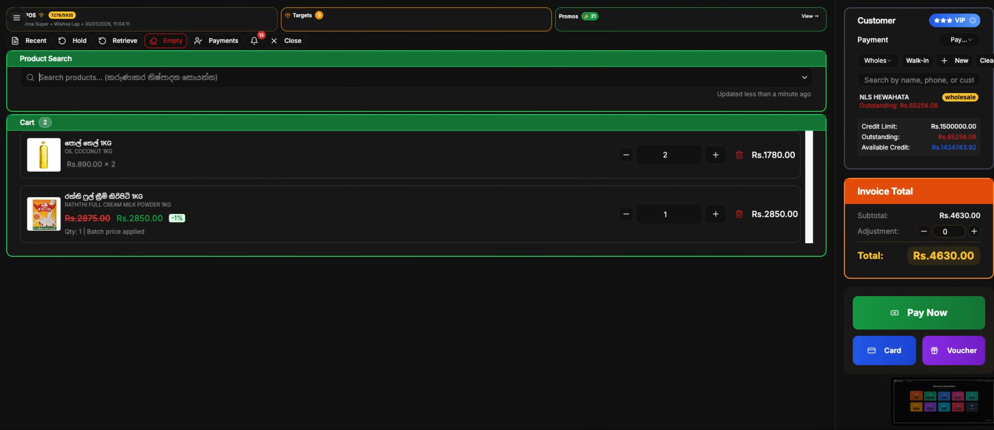
# - Add the ATLAS GLUE PEN to the cart at the chosen price tier
pyautogui.write('atlas')
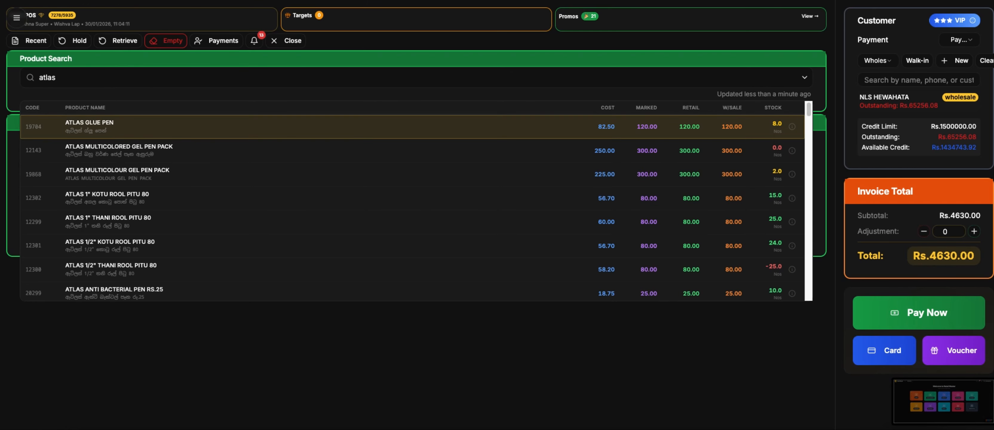
pyautogui.press('Return')
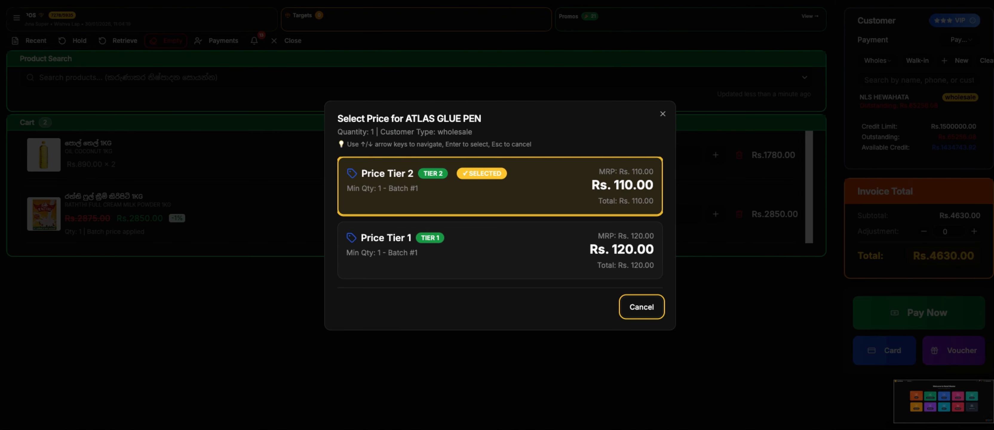
pyautogui.press('Down')
pyautogui.press('Up')
pyautogui.press('Down')
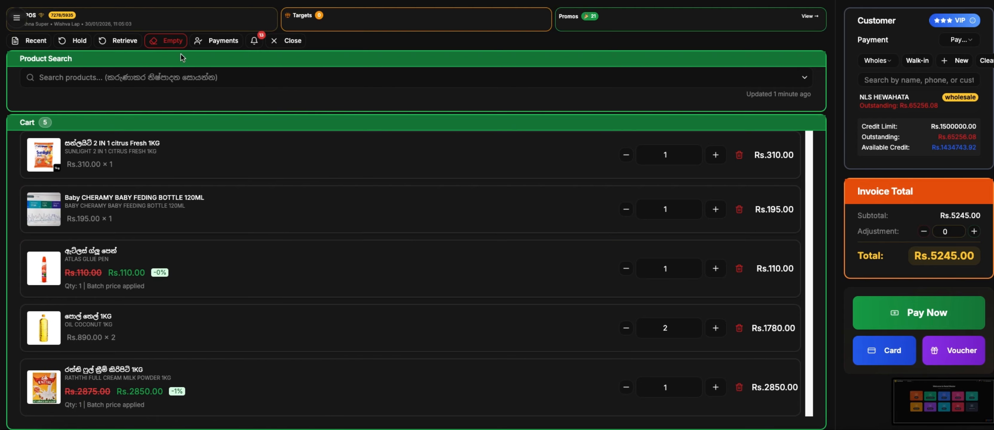
pyautogui.click(969, 25)
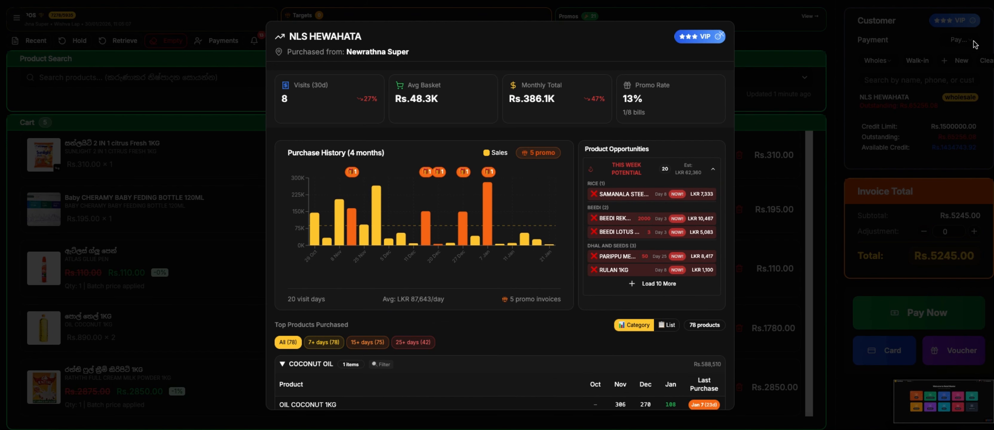
pyautogui.scroll(-2, 439, 231)
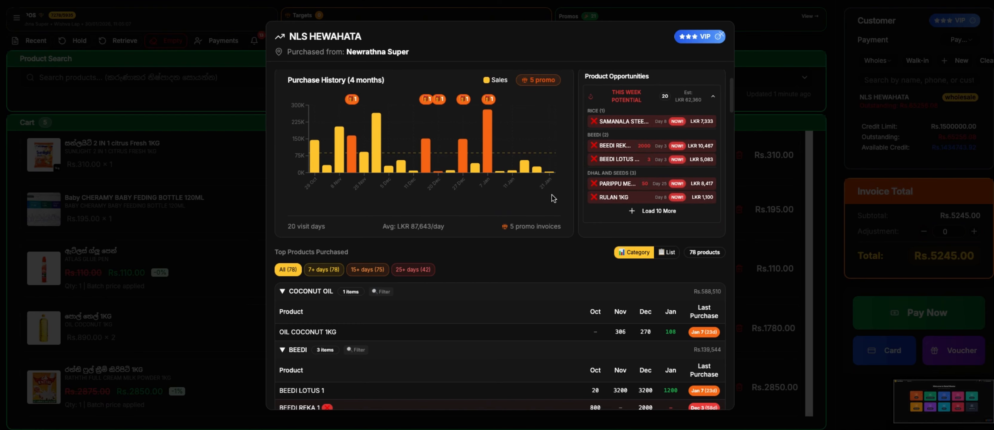
pyautogui.moveTo(341, 147)
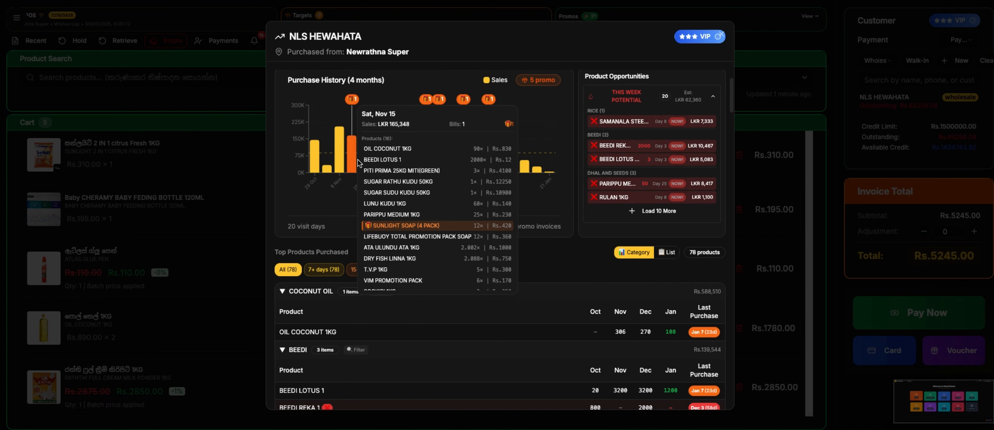
pyautogui.moveTo(379, 164)
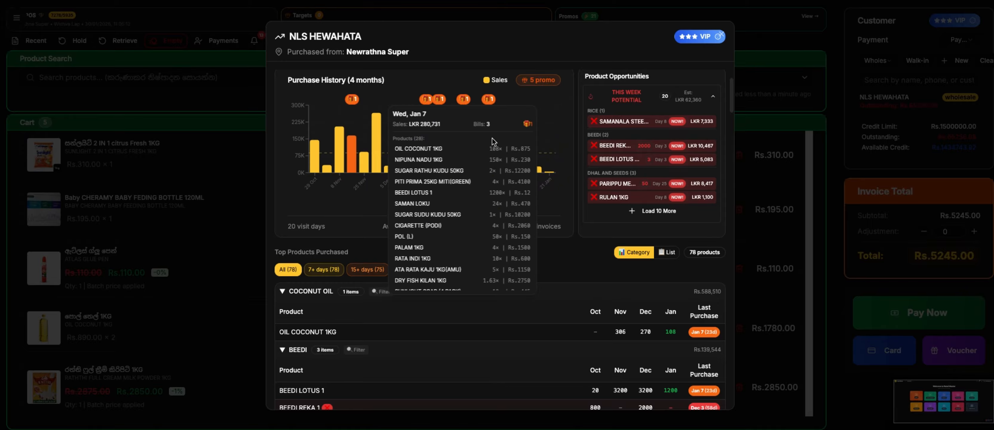
pyautogui.moveTo(476, 150)
pyautogui.scroll(-4, 461, 271)
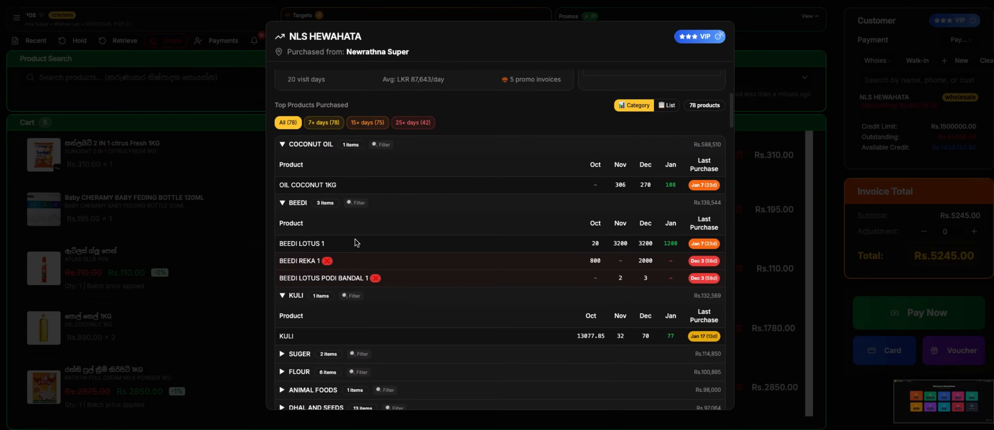
pyautogui.scroll(4, 511, 365)
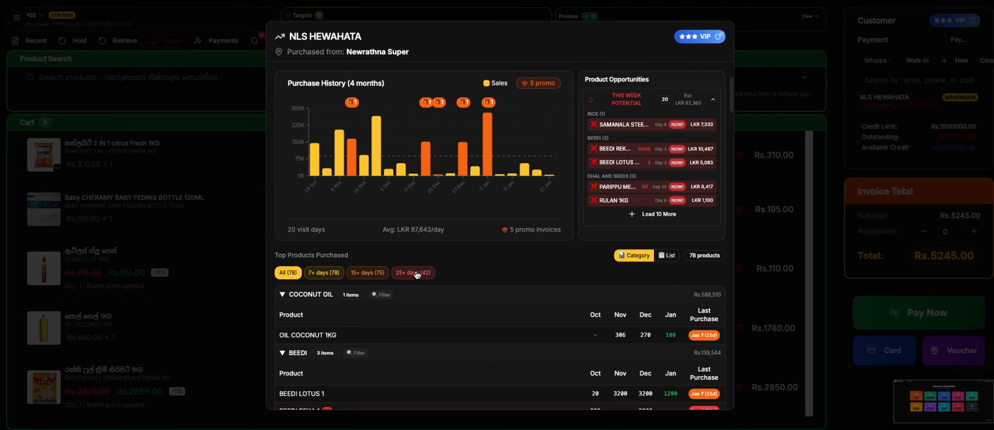
pyautogui.click(412, 274)
pyautogui.scroll(-5, 484, 277)
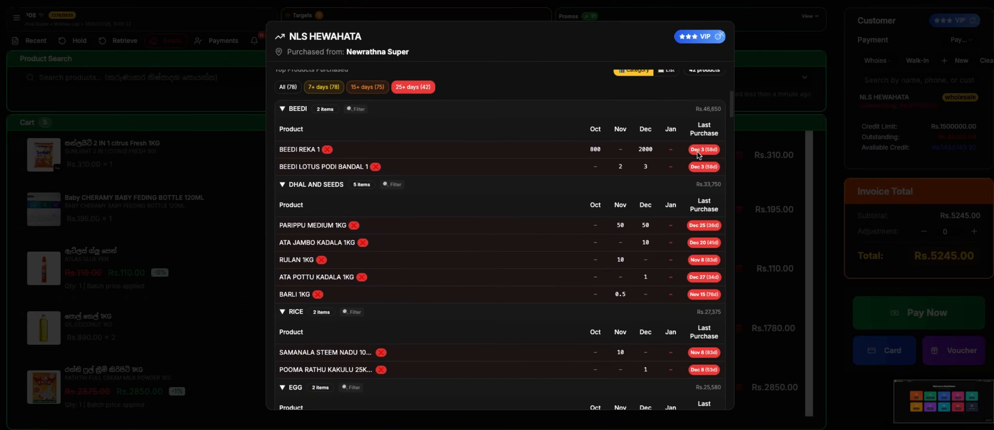
pyautogui.scroll(-1, 547, 282)
pyautogui.scroll(-5, 547, 284)
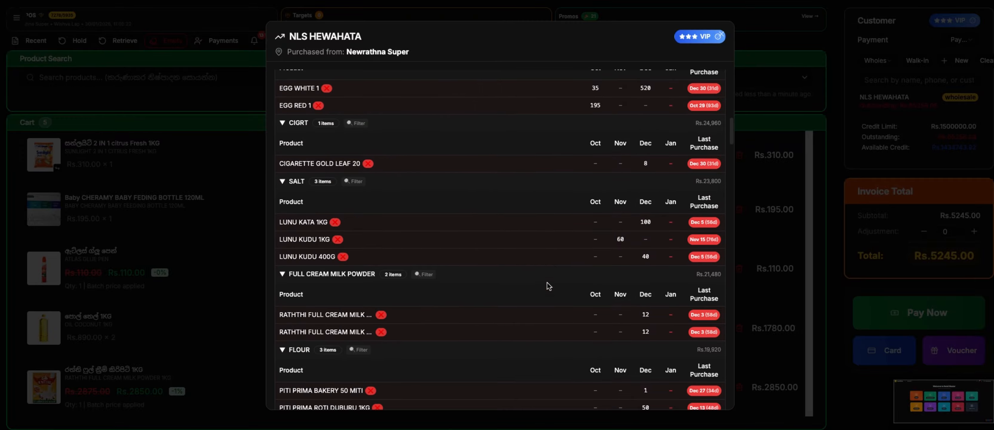
pyautogui.click(721, 35)
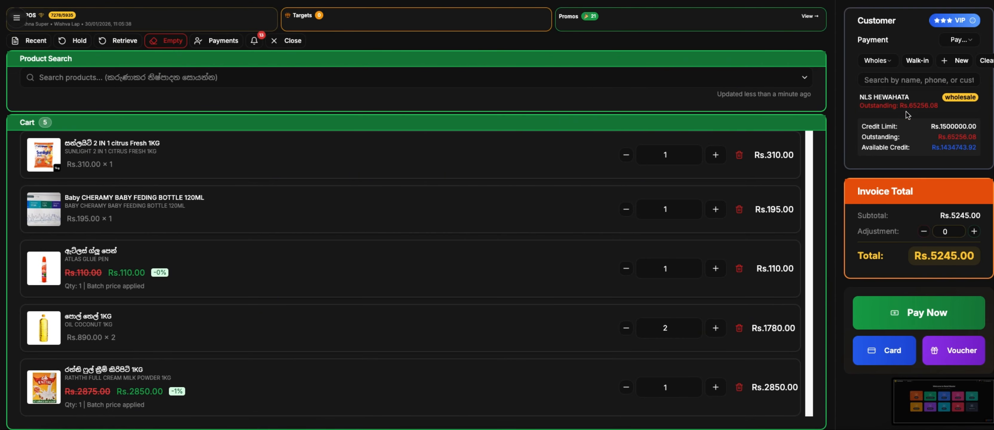
# - Change the customer to RUSTY BUNK KANDY
pyautogui.write('rusty')
pyautogui.press('Down')
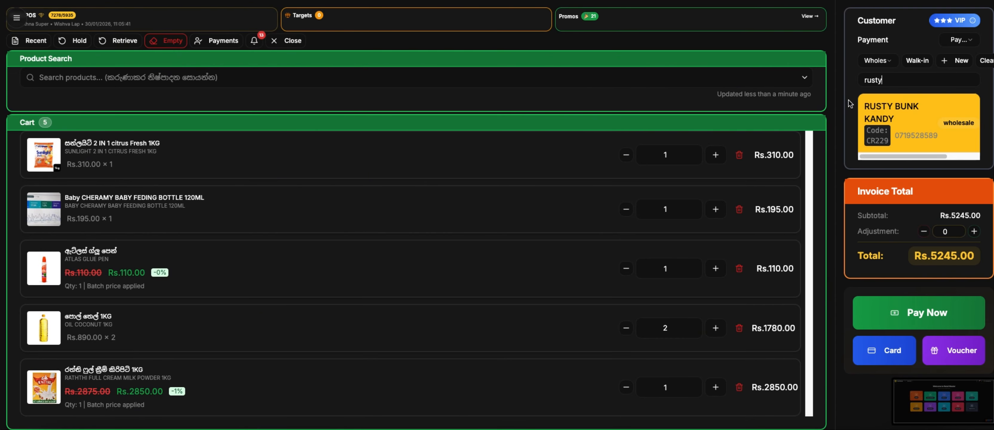
pyautogui.press('Return')
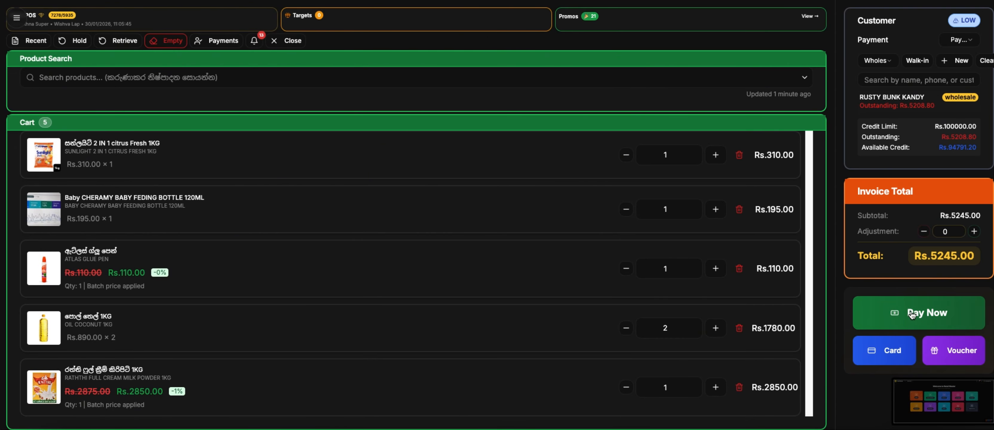
# - Pay the Rs.5245.00 bill with 6000 cash, giving Rs.755.00 change
pyautogui.click(912, 313)
pyautogui.write('6000')
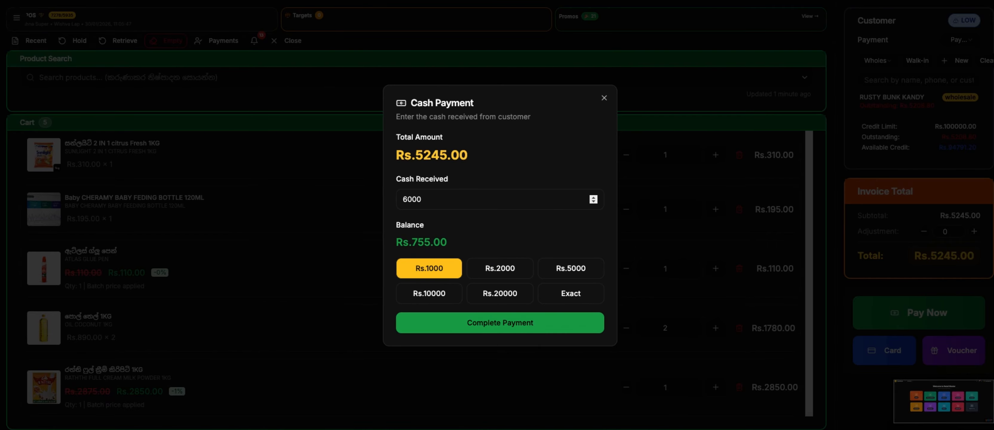
pyautogui.click(507, 331)
pyautogui.press('Return')
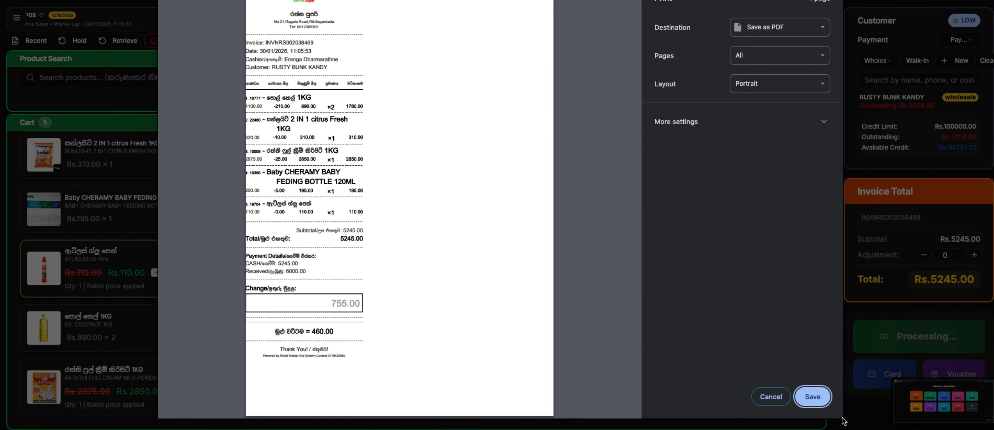
# - Expand and collapse More settings, then cancel the receipt print dialog
pyautogui.click(739, 128)
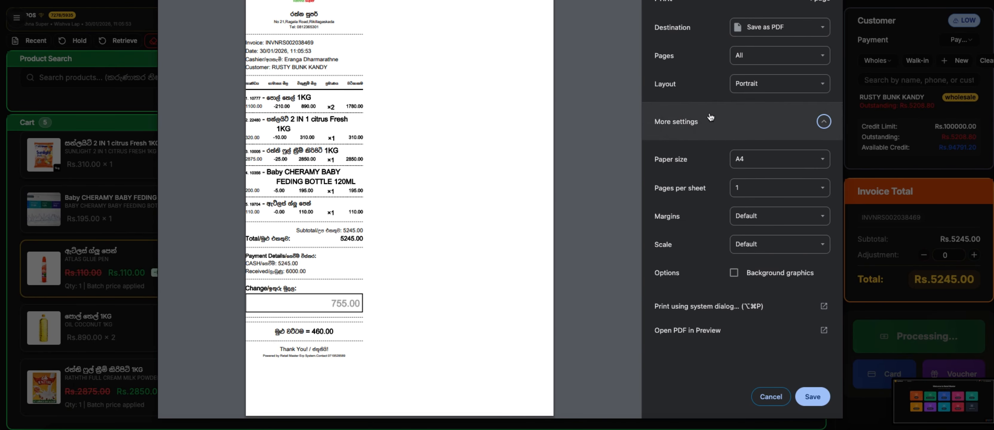
pyautogui.click(734, 123)
pyautogui.click(769, 396)
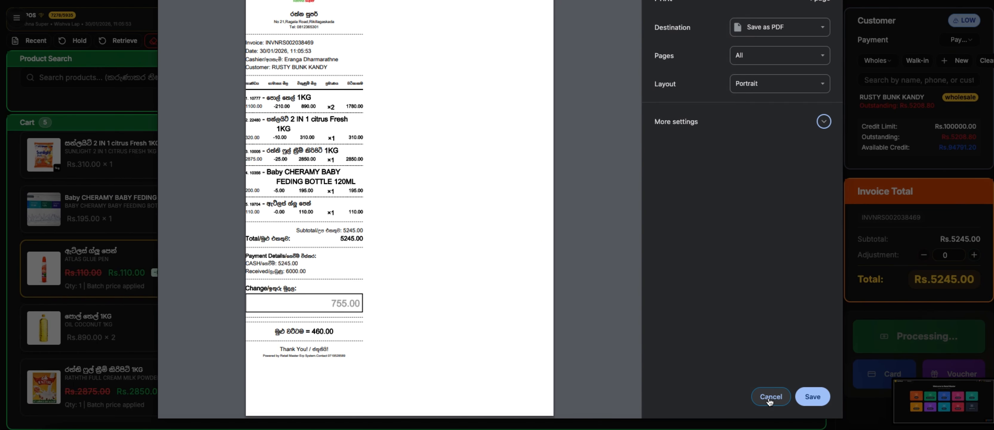
# - Set Payment to Credit and load RUSTY BUNK KANDY with Rs.94791.20 available credit
pyautogui.write('07195')
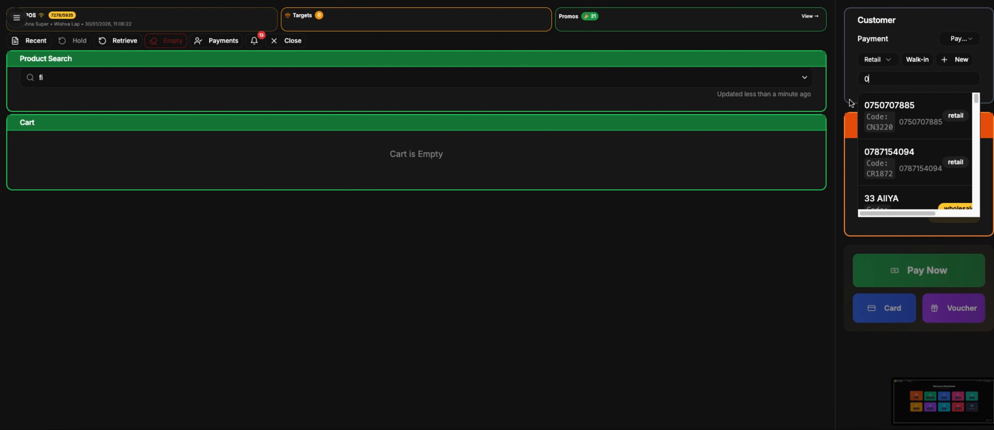
pyautogui.click(951, 40)
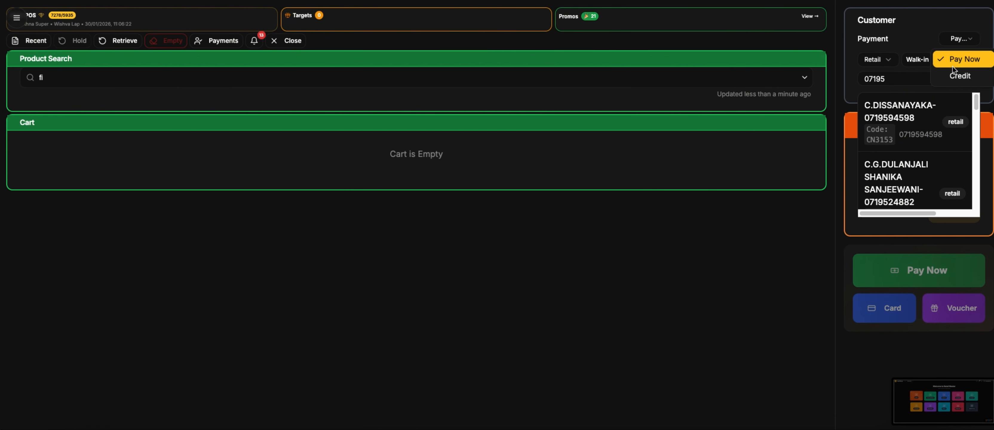
pyautogui.click(956, 72)
pyautogui.click(902, 110)
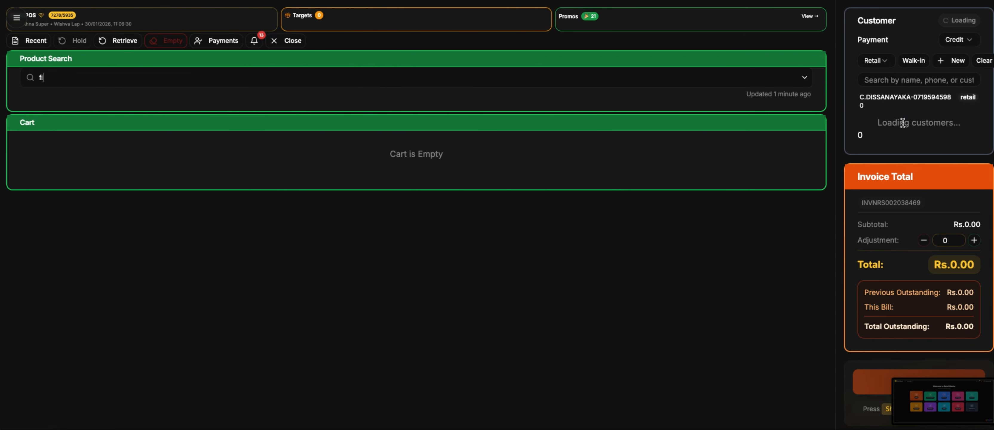
pyautogui.click(900, 81)
pyautogui.write('rus')
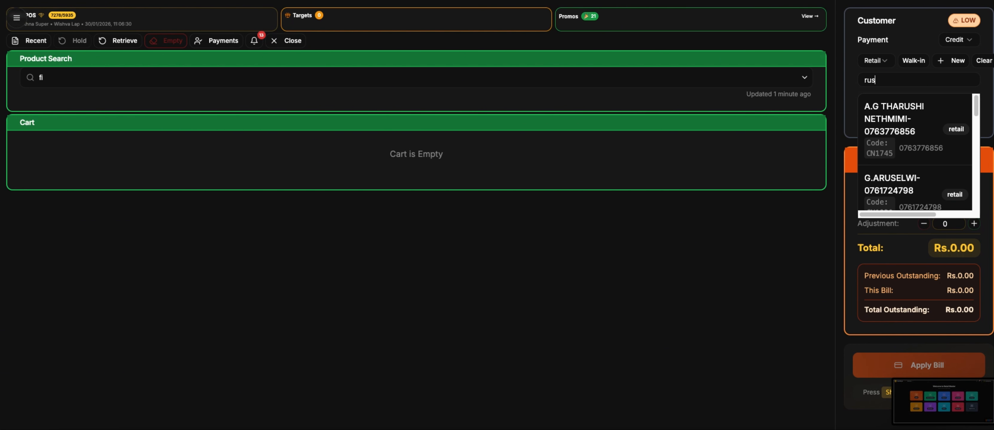
pyautogui.write('ty')
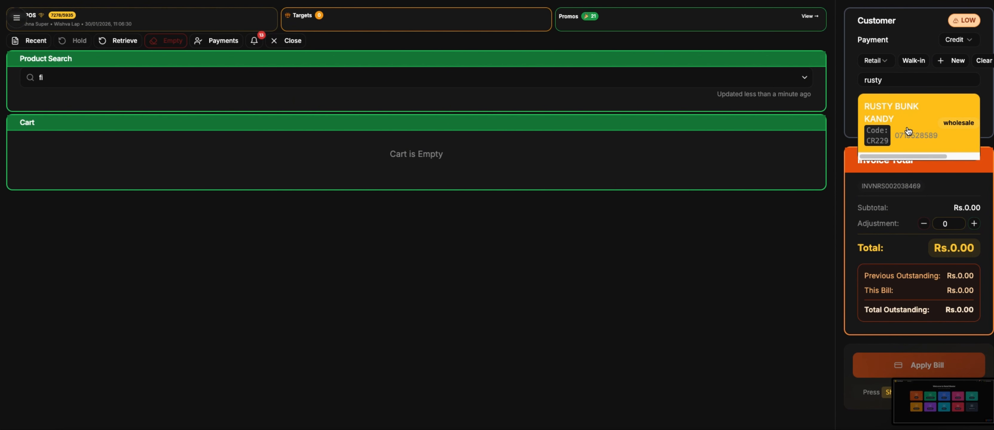
pyautogui.click(951, 118)
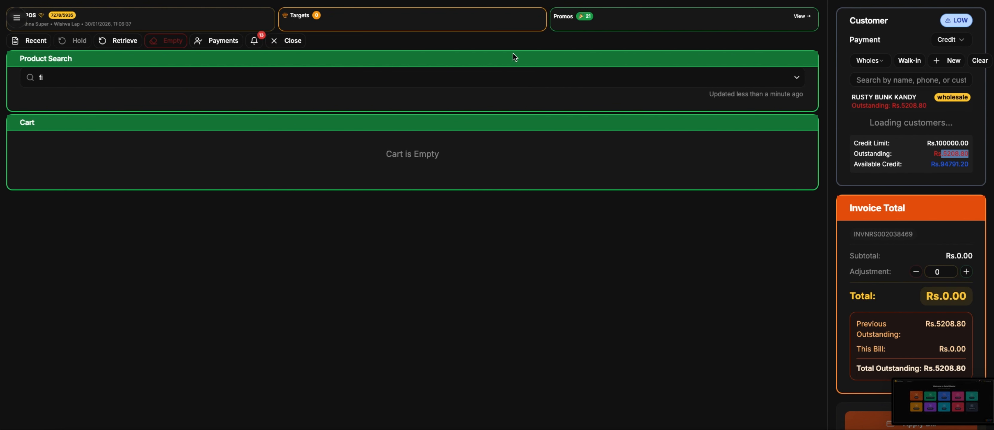
# - Search 'ra' and add 4REVER ALOE VERA GEL CREAM 100G at Rs.495.00
pyautogui.click(436, 82)
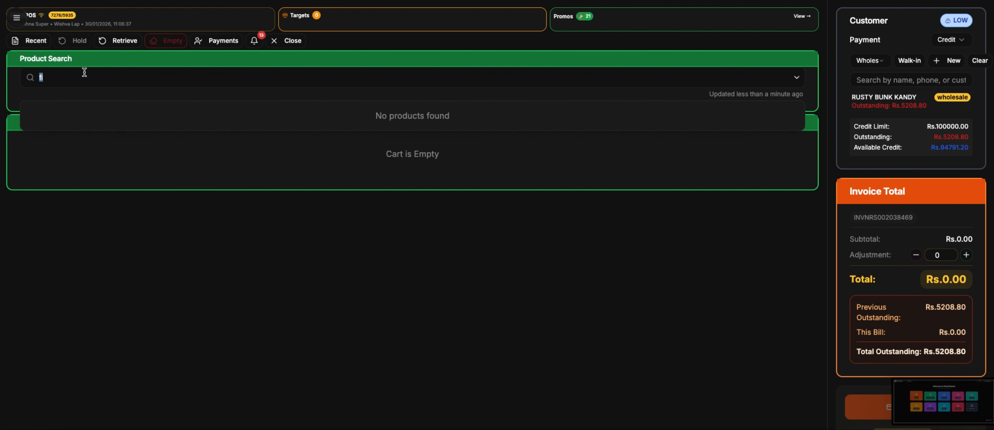
pyautogui.write('ra')
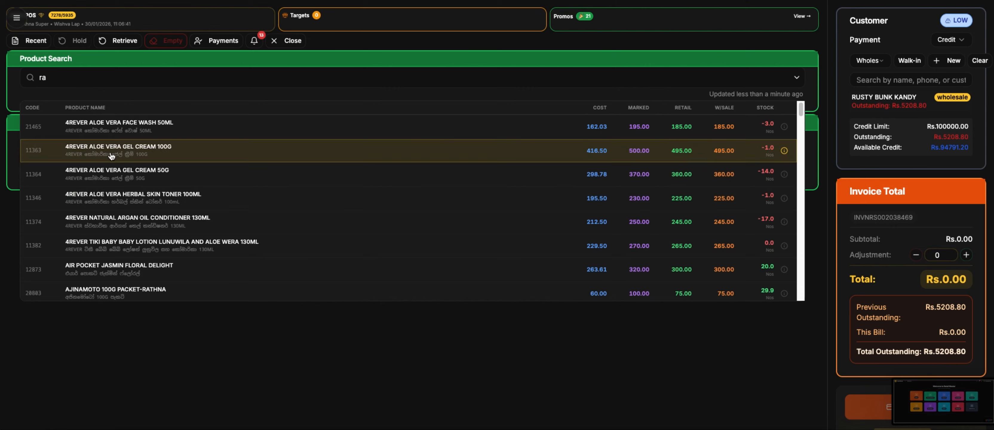
pyautogui.click(112, 155)
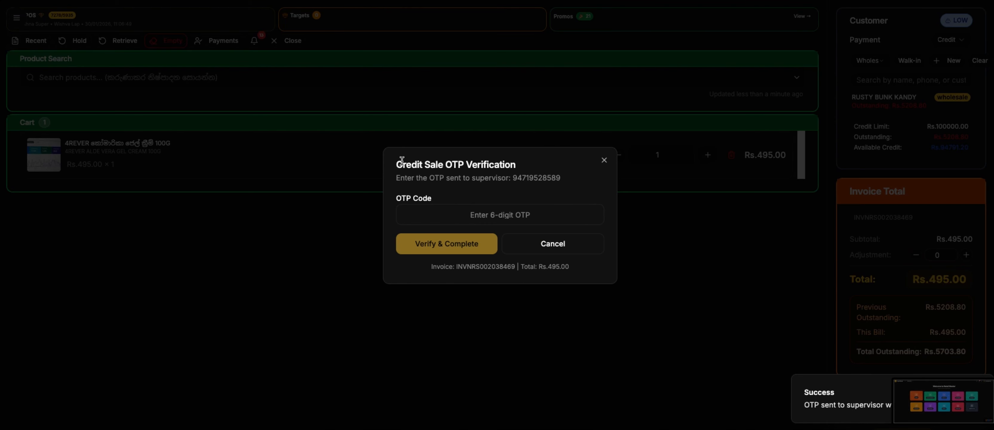
# - Read the credit-sale OTP verification dialog, then cancel it
pyautogui.moveTo(404, 165); pyautogui.dragTo(513, 200)
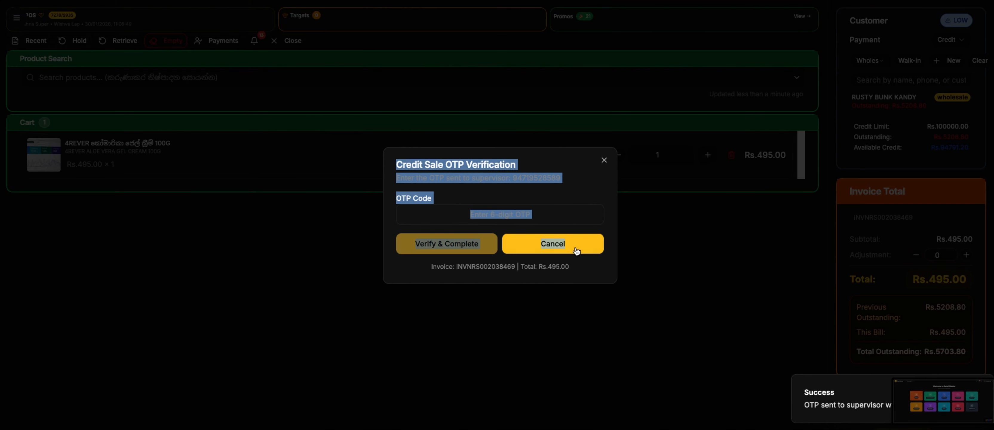
pyautogui.doubleClick(423, 165)
pyautogui.click(604, 163)
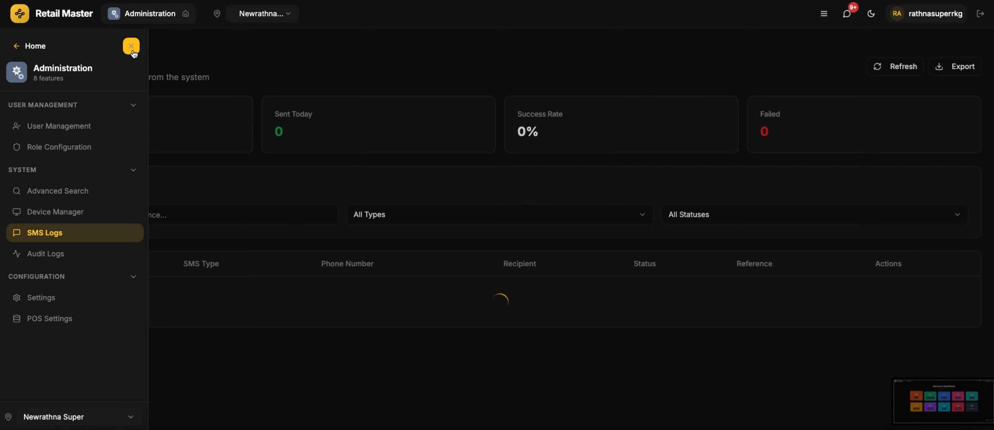
# - Open the newest Credit Bill OTP SMS and read its previous balance and invoice amount
pyautogui.click(131, 46)
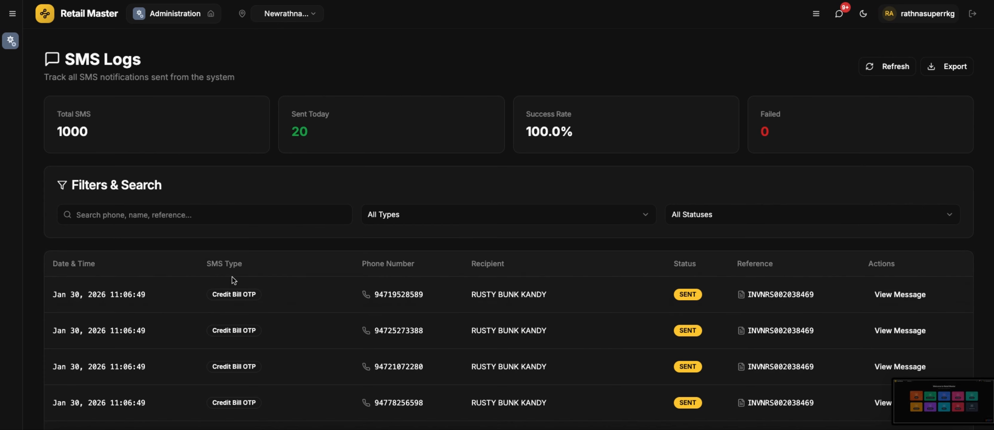
pyautogui.click(899, 292)
pyautogui.moveTo(478, 239); pyautogui.dragTo(430, 239)
pyautogui.click(466, 257)
pyautogui.moveTo(479, 275); pyautogui.dragTo(425, 270)
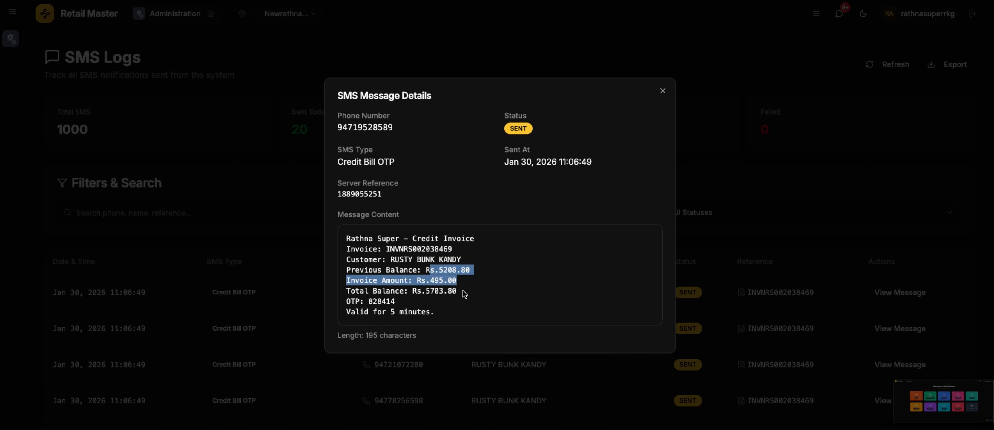
pyautogui.click(479, 303)
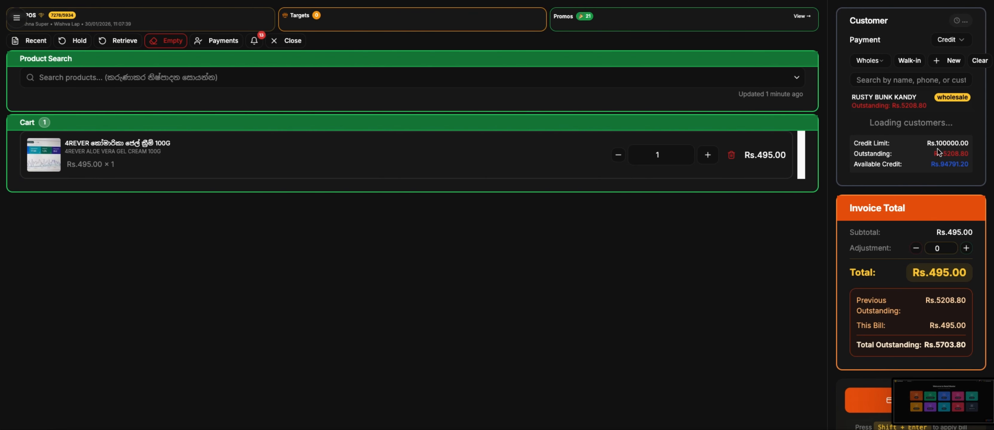
# - Switch the payment method from Credit to Pay Now
pyautogui.click(950, 40)
pyautogui.click(952, 57)
pyautogui.click(884, 367)
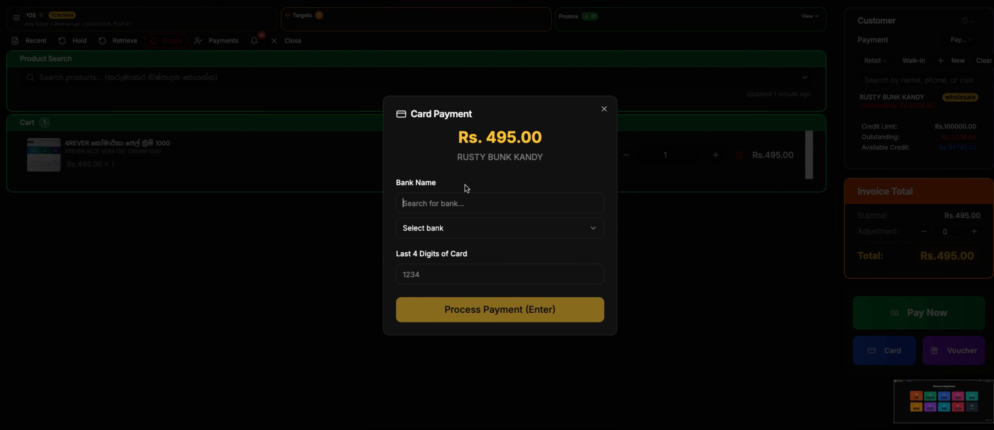
pyautogui.press('Escape')
# - Pay Rs.200 in cash and the remaining Rs.295 by Commercial Bank card
pyautogui.press('F2')
pyautogui.write('200')
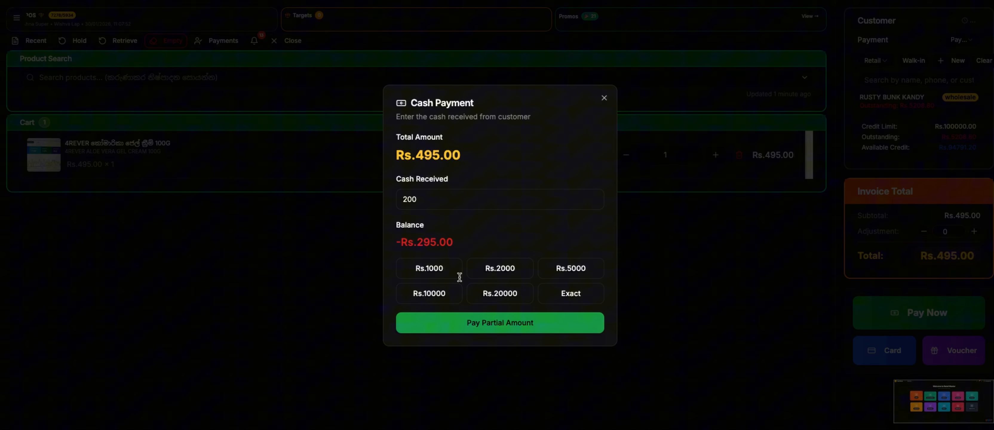
pyautogui.click(486, 326)
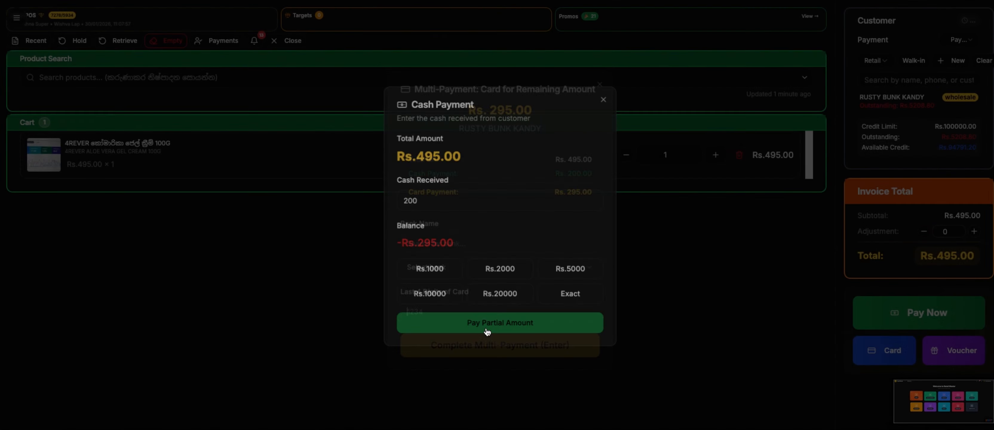
pyautogui.moveTo(415, 163); pyautogui.dragTo(601, 170)
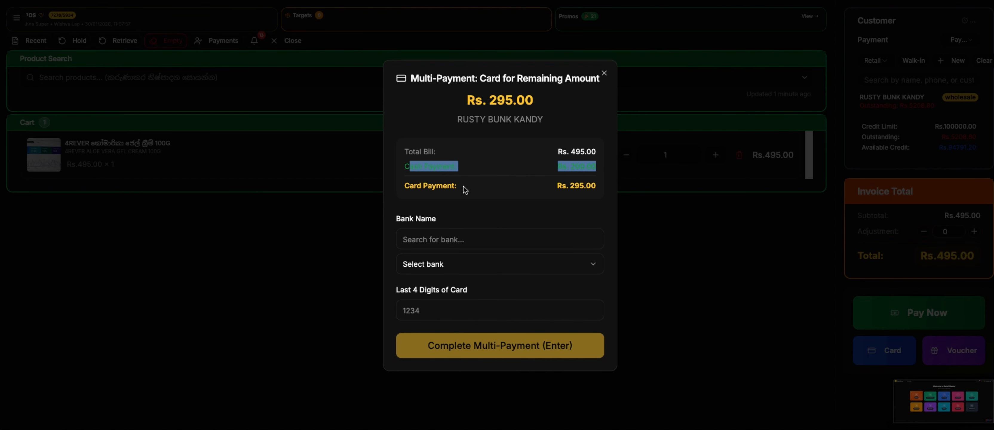
pyautogui.tripleClick(466, 187)
pyautogui.click(458, 263)
pyautogui.click(440, 322)
pyautogui.press('Return')
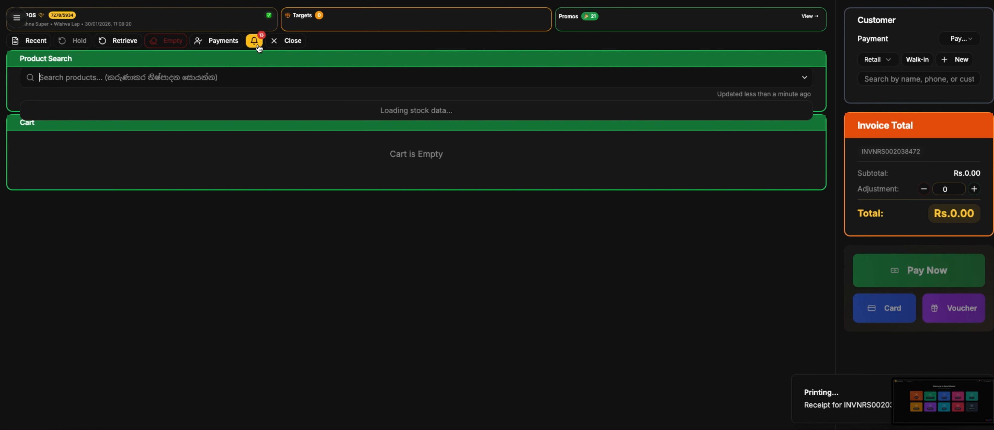
pyautogui.moveTo(36, 63); pyautogui.dragTo(223, 207)
pyautogui.click(223, 120)
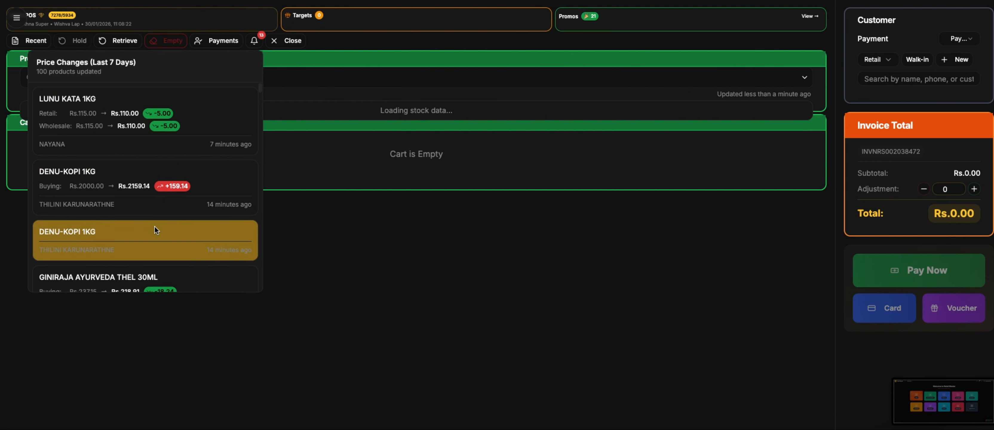
pyautogui.scroll(-3, 154, 226)
pyautogui.scroll(-5, 154, 226)
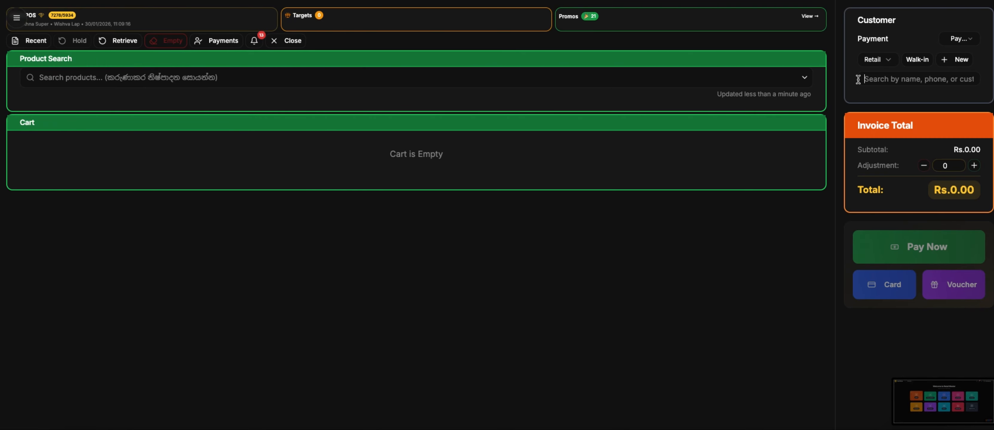
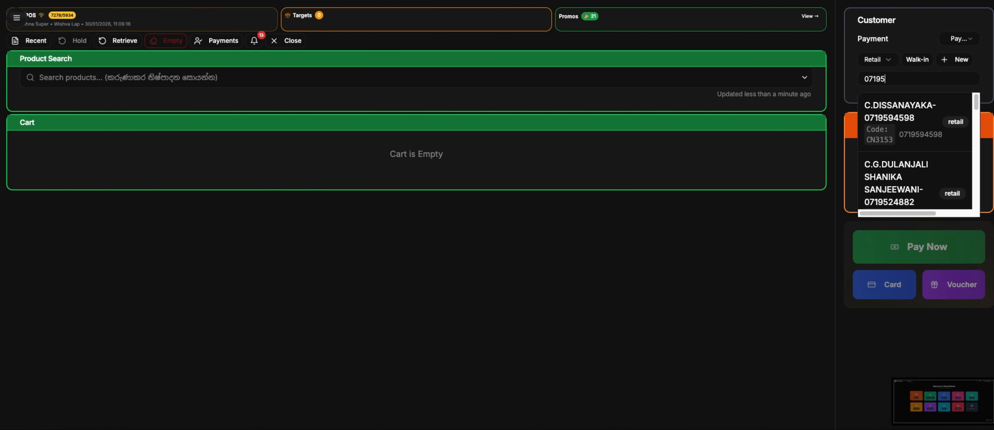
pyautogui.click(882, 117)
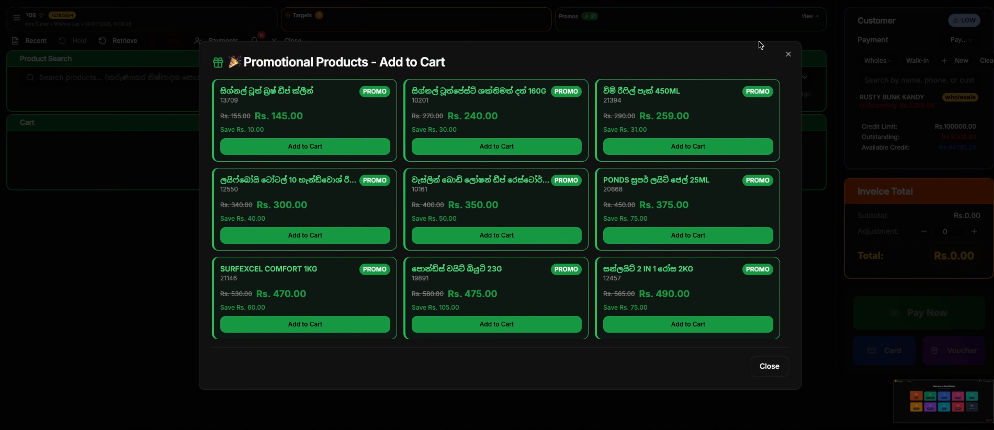
pyautogui.scroll(-8, 620, 207)
pyautogui.scroll(6, 620, 207)
# - Sell the Rs.490 Sunlight 2 in 1 2KG promo item for cash
pyautogui.click(621, 214)
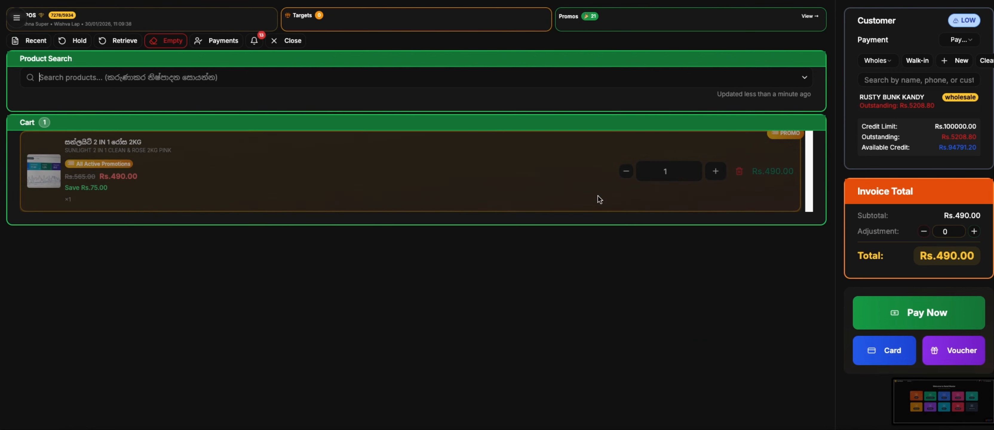
pyautogui.press('Return')
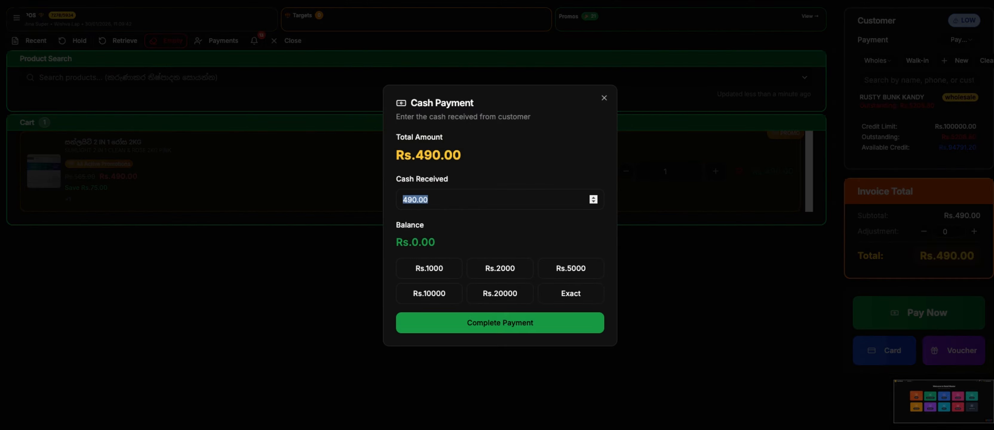
pyautogui.click(500, 325)
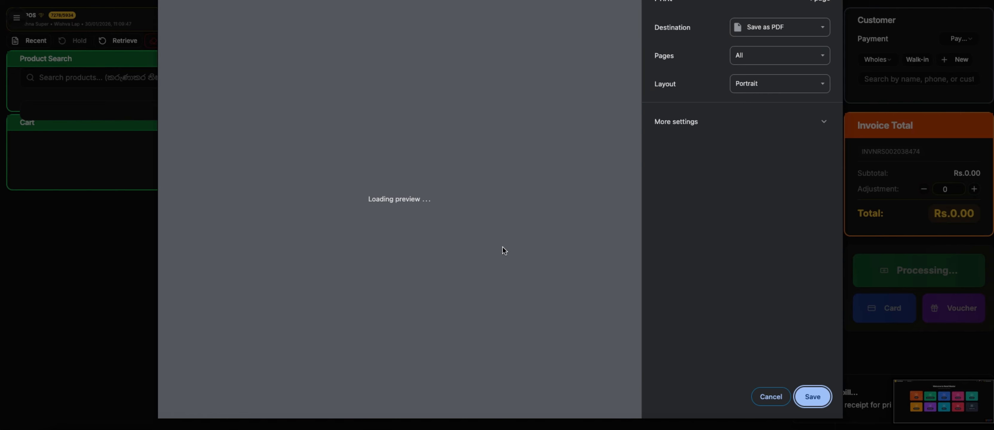
pyautogui.click(290, 40)
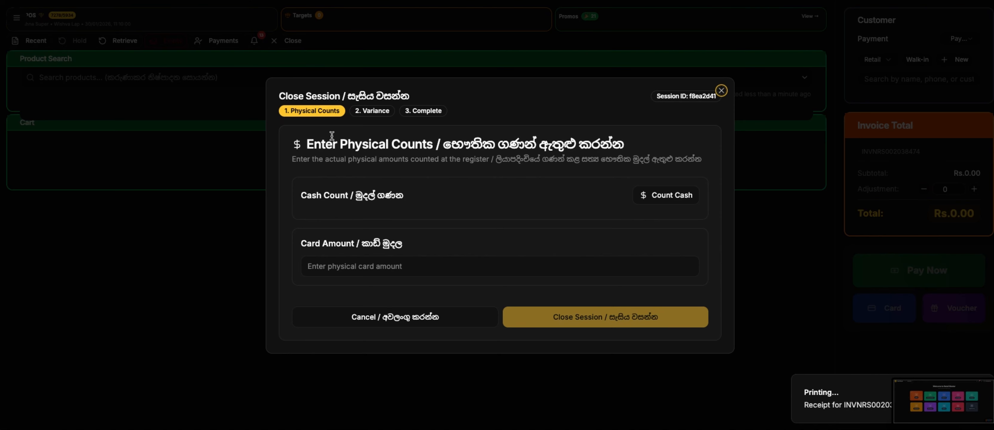
# - Close the session with Rs.10 counted in coins and Rs.50 card
pyautogui.click(646, 195)
pyautogui.click(494, 277)
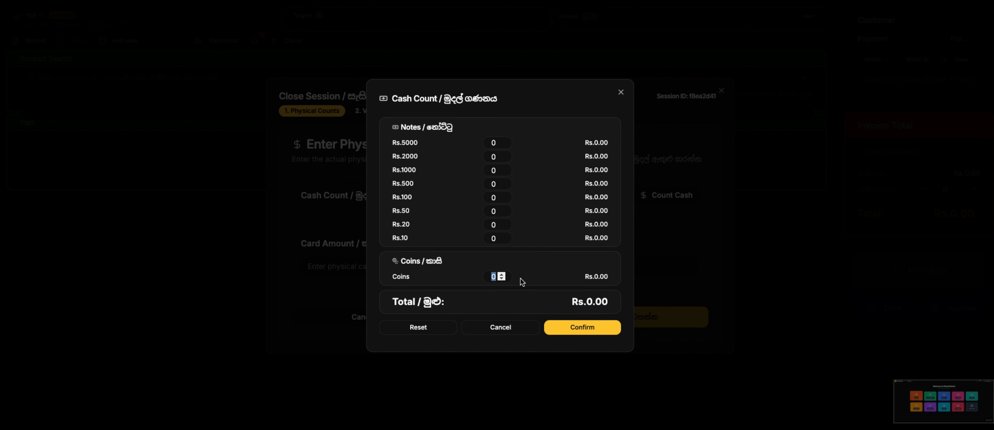
pyautogui.write('10')
pyautogui.click(580, 333)
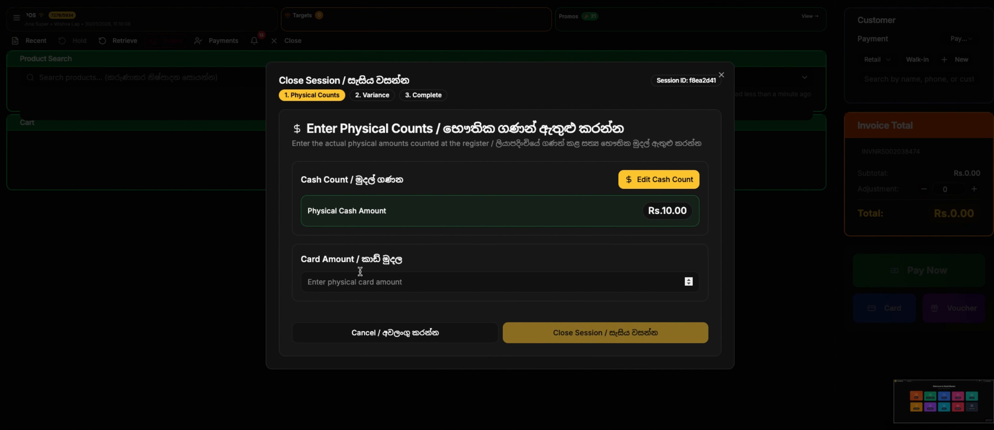
pyautogui.click(341, 281)
pyautogui.write('50')
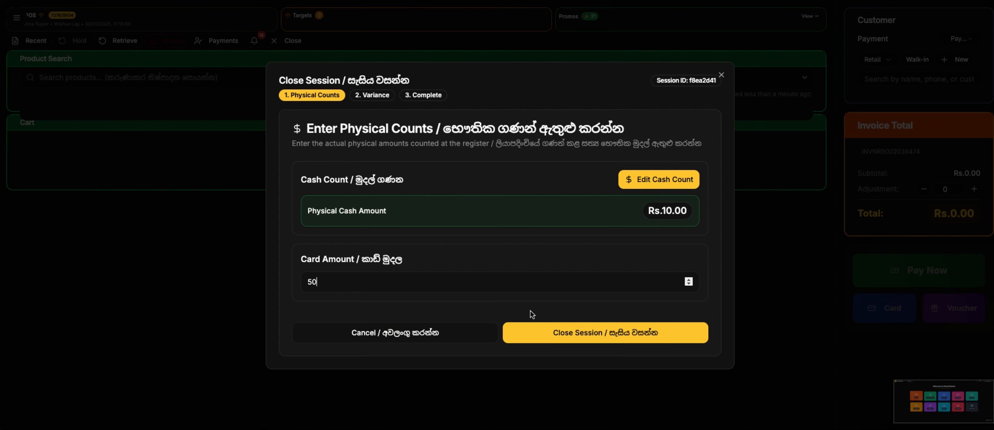
pyautogui.click(570, 333)
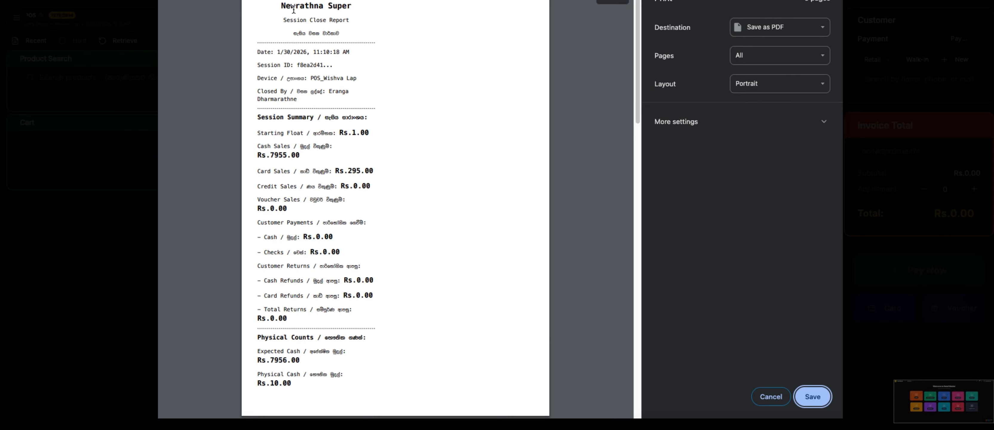
# - Review the generated session report showing the Rs.-8191.00 variance
pyautogui.moveTo(282, 6); pyautogui.dragTo(377, 96)
pyautogui.click(377, 102)
pyautogui.scroll(-1, 359, 217)
pyautogui.scroll(-8, 360, 216)
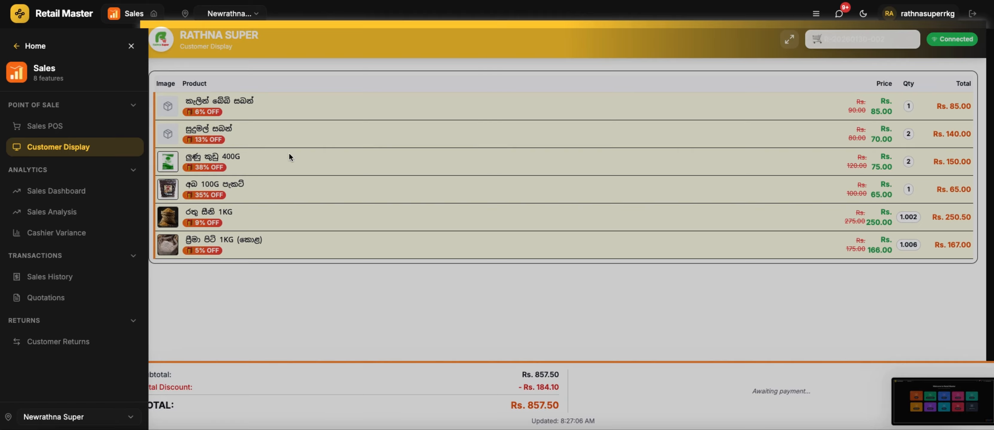
# - Show another cart, totalling Rs.24.00, on the customer display
pyautogui.click(869, 62)
pyautogui.click(868, 62)
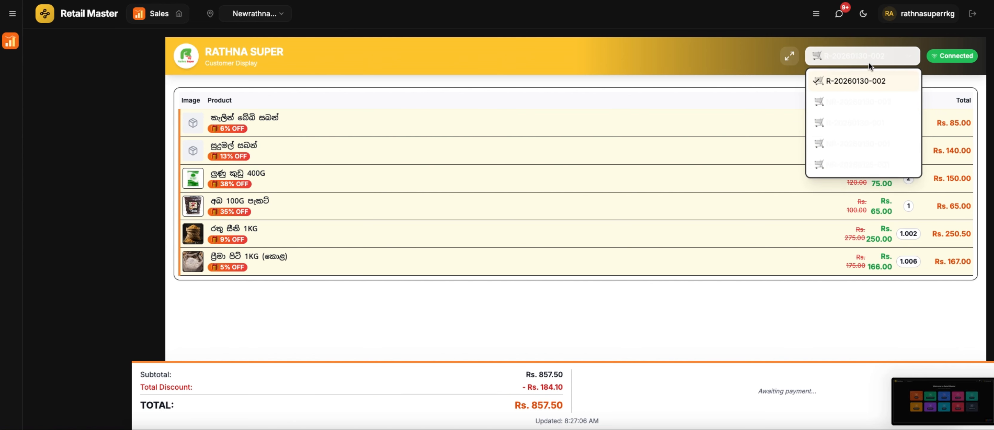
pyautogui.click(838, 100)
pyautogui.click(849, 63)
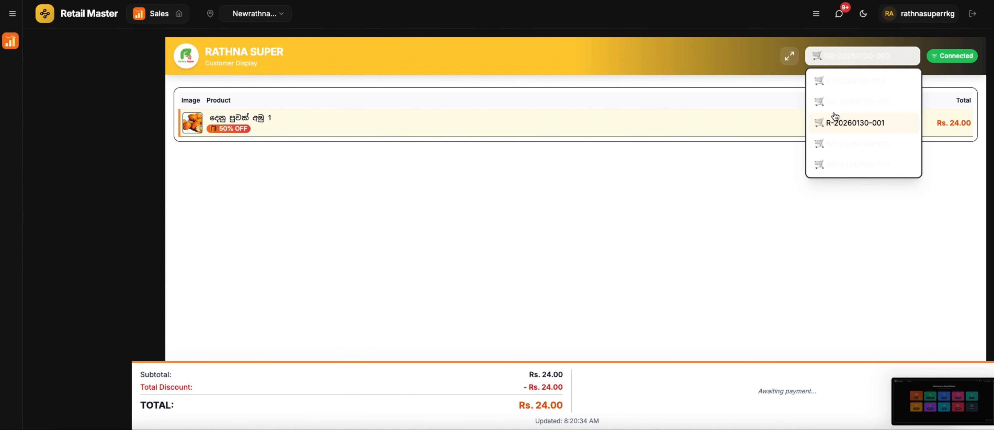